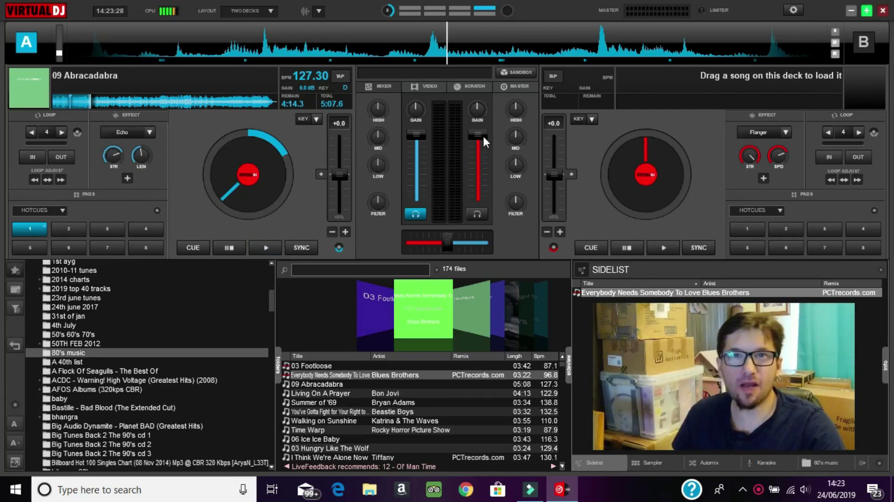
{"action": "left_click", "coordinate": [477, 214]}
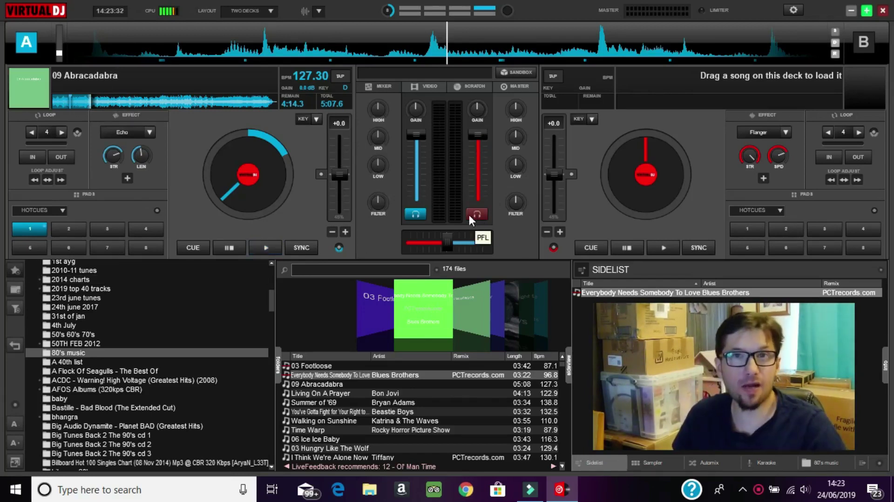
{"action": "left_click", "coordinate": [471, 215]}
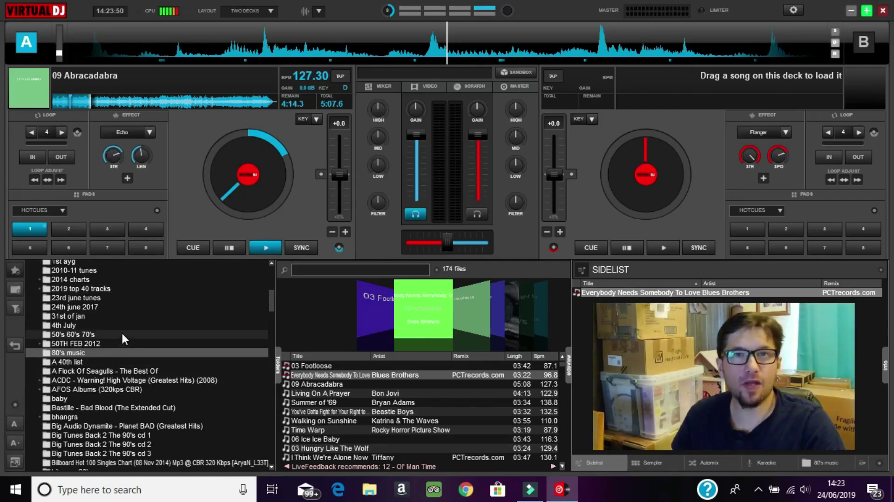
{"action": "key", "text": "space"}
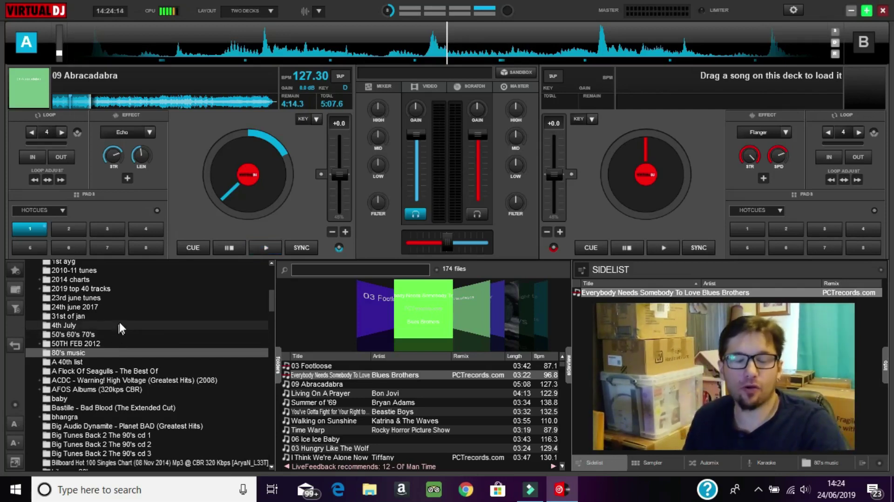
- Open the 50TH FEB 2012 folder, collapse the Sidelist to widen the song browser, and bring the Sidelist back
{"action": "left_click", "coordinate": [64, 342]}
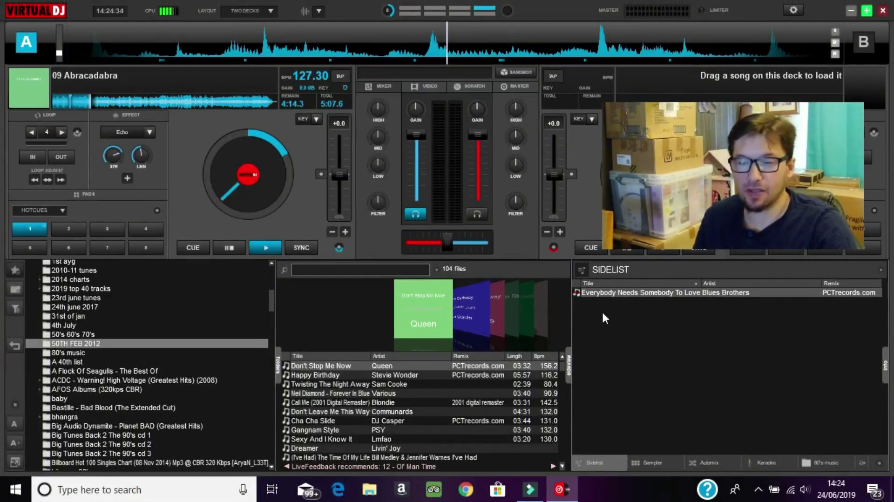
{"action": "left_click_drag", "start_coordinate": [569, 309], "coordinate": [889, 316]}
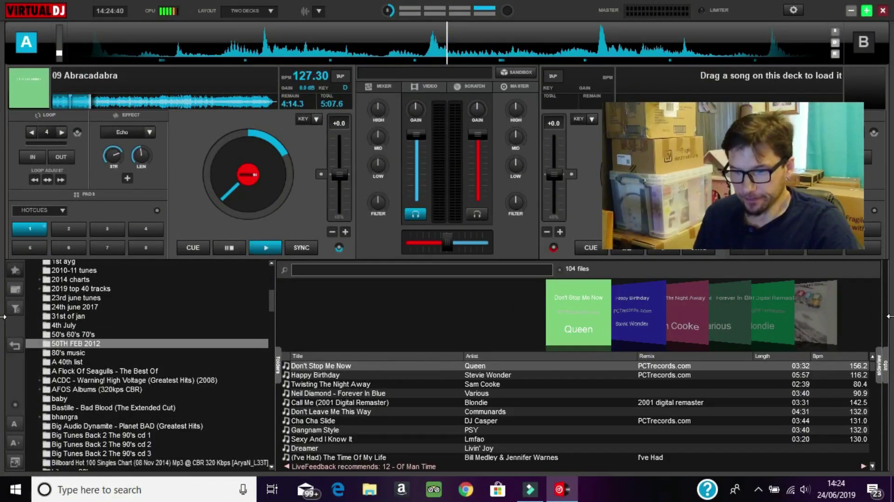
{"action": "left_click_drag", "start_coordinate": [889, 317], "coordinate": [557, 335]}
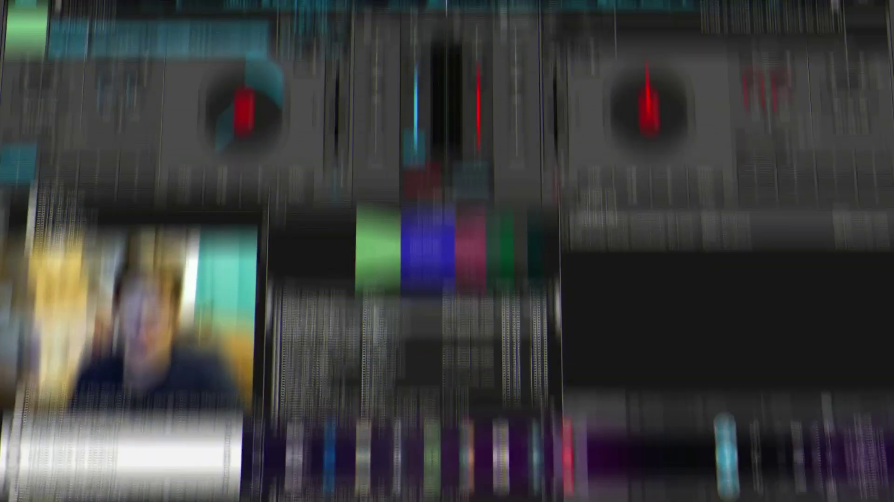
- Add Happy Birthday by Stevie Wonder and Neil Diamond - Forever In Blue to the Sidelist
{"action": "left_click_drag", "start_coordinate": [316, 375], "coordinate": [578, 349]}
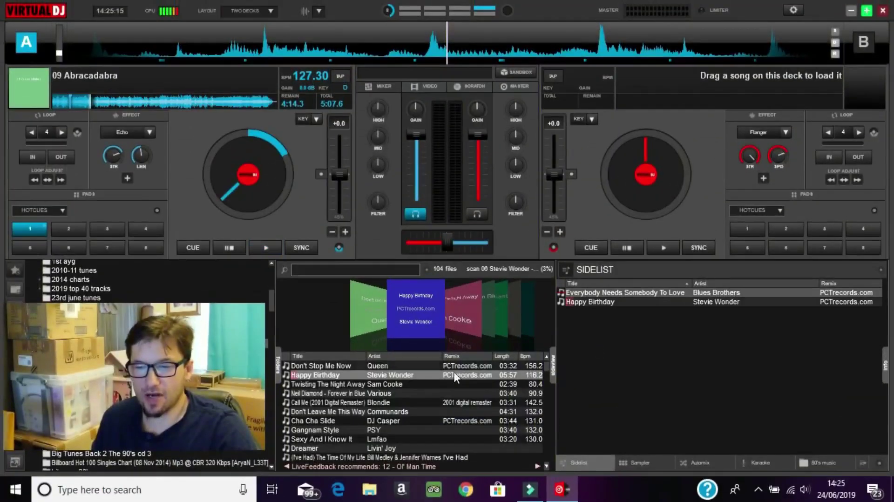
{"action": "left_click", "coordinate": [383, 393]}
{"action": "left_click_drag", "start_coordinate": [475, 394], "coordinate": [606, 326]}
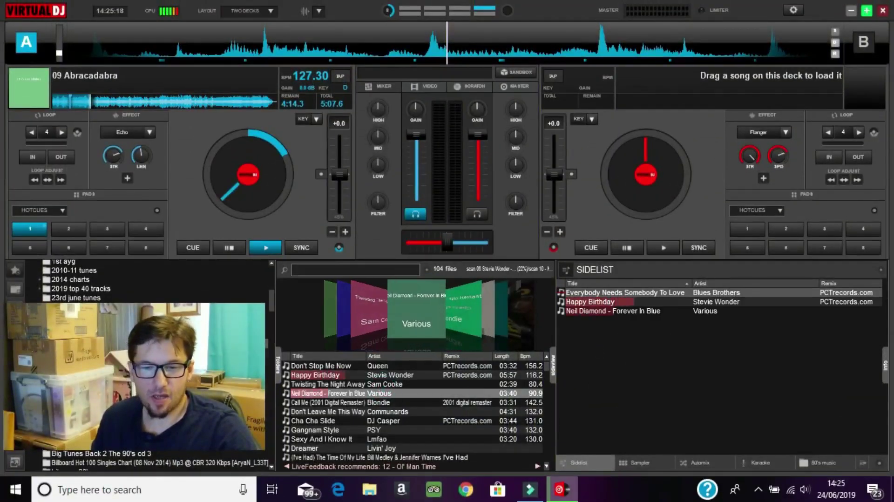
{"action": "key", "text": "space"}
- From the 80's music folder, add Summer of '69, Walking on Sunshine, Time Warp, 06 Ice Ice Baby, I Think We're Alone Now and 09 Abracadabra to the Sidelist
{"action": "left_click_drag", "start_coordinate": [327, 383], "coordinate": [627, 382]}
{"action": "left_click", "coordinate": [425, 402]}
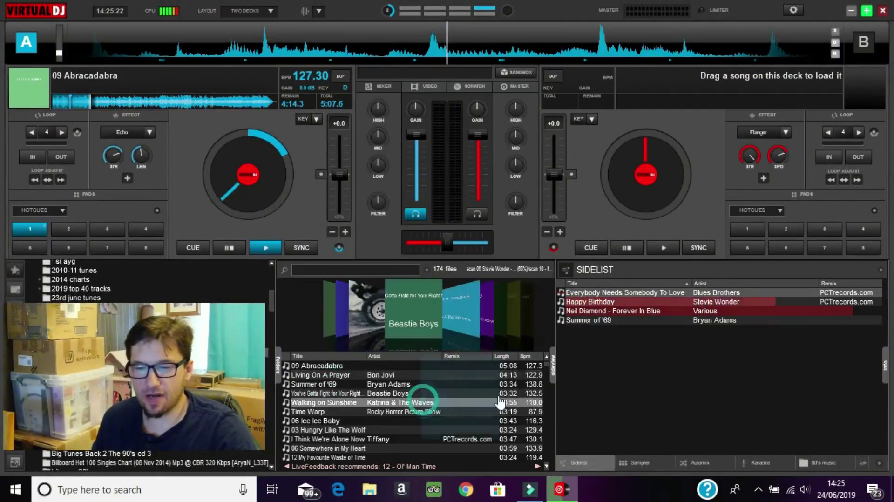
{"action": "left_click_drag", "start_coordinate": [415, 404], "coordinate": [639, 394]}
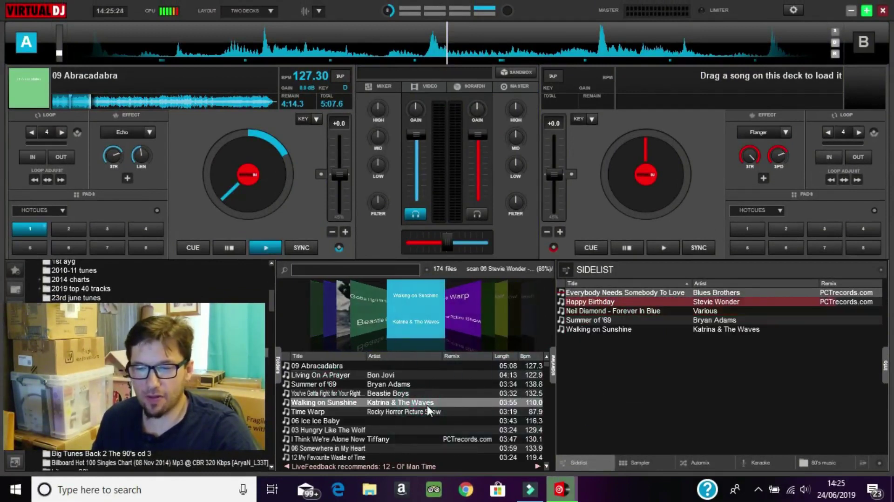
{"action": "left_click_drag", "start_coordinate": [445, 409], "coordinate": [615, 380]}
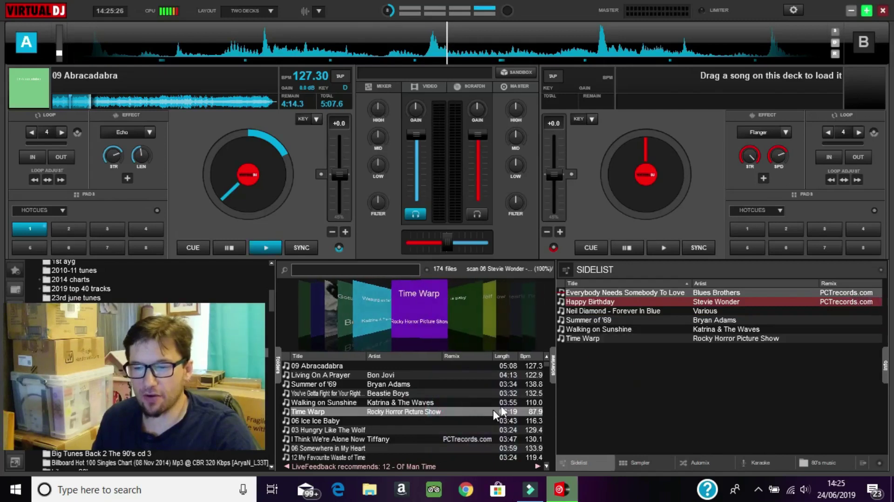
{"action": "left_click_drag", "start_coordinate": [367, 416], "coordinate": [578, 390]}
{"action": "left_click_drag", "start_coordinate": [383, 436], "coordinate": [638, 398]}
{"action": "left_click_drag", "start_coordinate": [351, 364], "coordinate": [588, 382]}
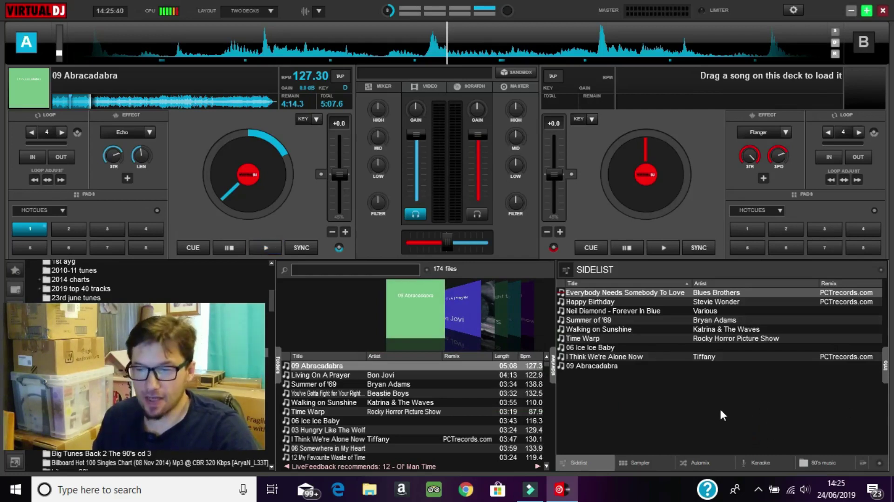
- Add Happy Birthday from the Sidelist to the Automix and show the Automix list
{"action": "right_click", "coordinate": [601, 303]}
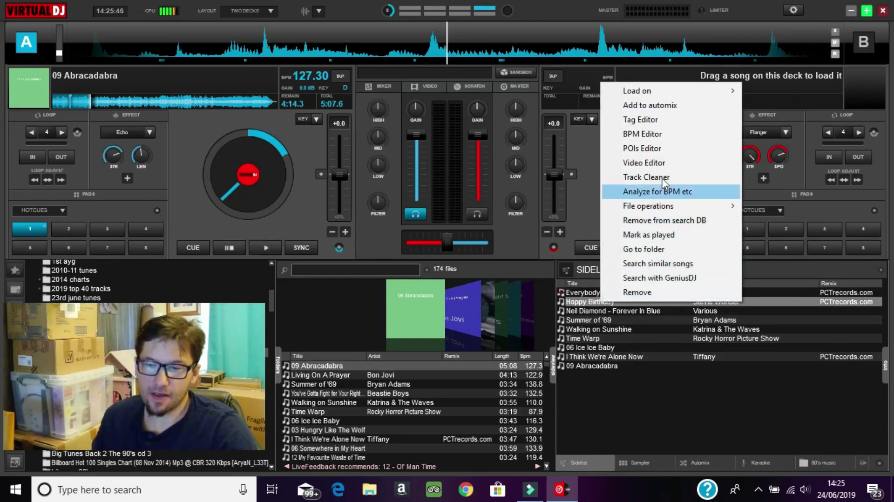
{"action": "left_click", "coordinate": [656, 106]}
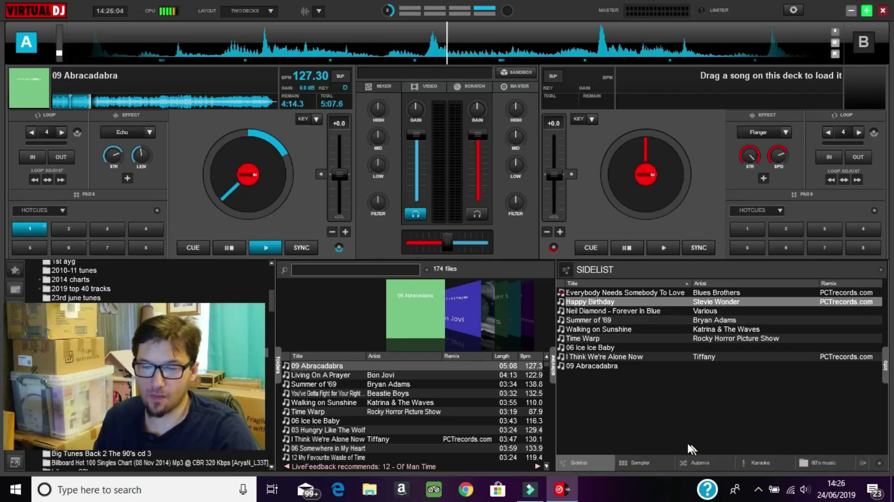
{"action": "left_click", "coordinate": [709, 460]}
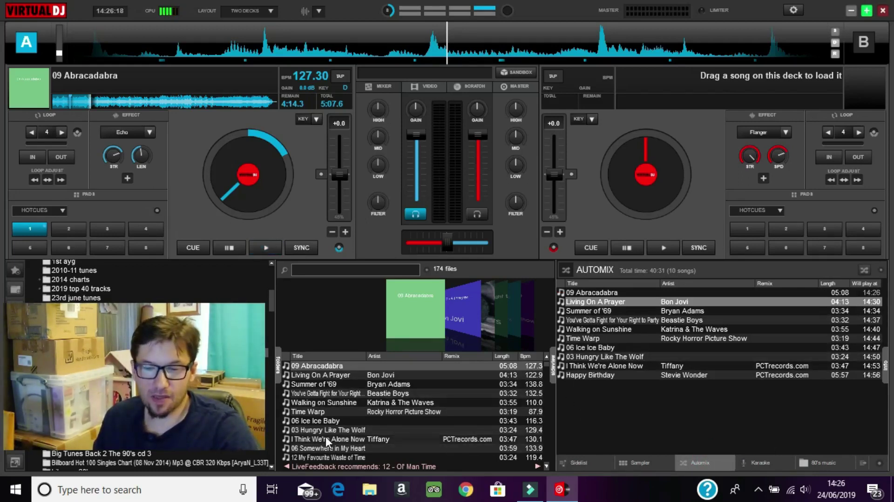
- Add Blue Monday by New Order to the Automix list and load Like a Virgin by Madonna onto deck B
{"action": "scroll", "coordinate": [336, 432], "scroll_direction": "down", "scroll_amount": 3}
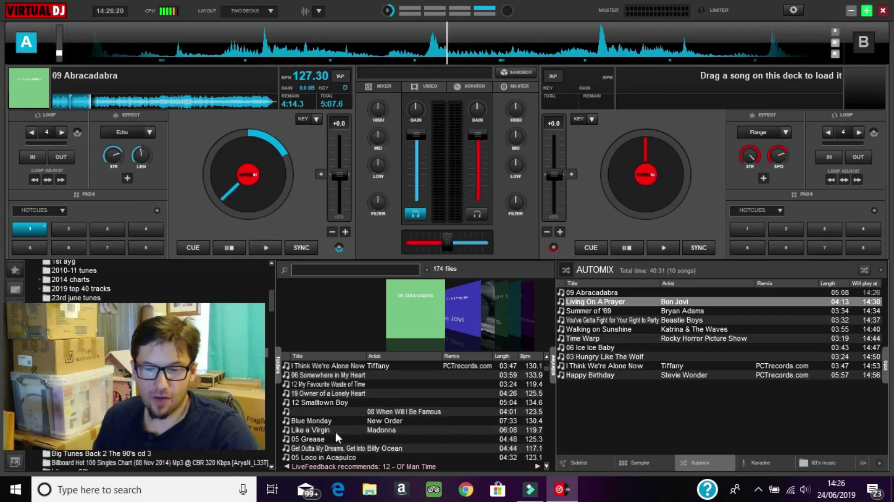
{"action": "left_click_drag", "start_coordinate": [504, 424], "coordinate": [608, 411]}
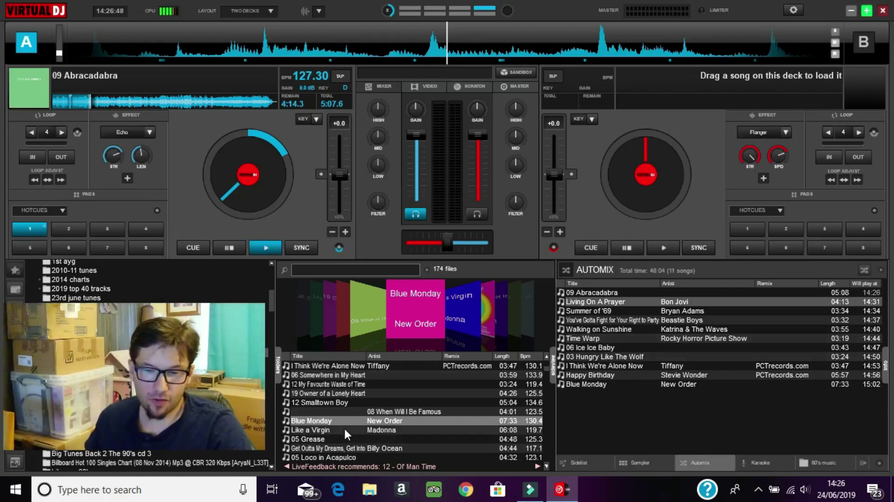
{"action": "left_click_drag", "start_coordinate": [344, 429], "coordinate": [652, 195]}
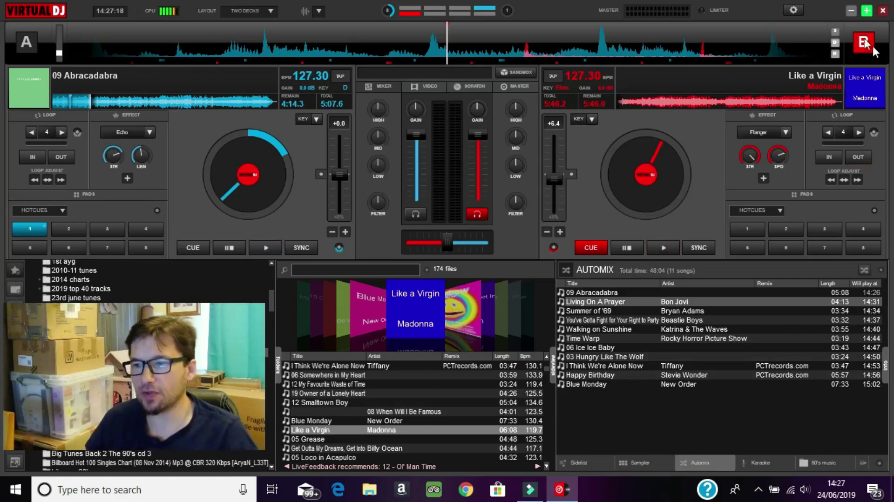
{"action": "left_click", "coordinate": [850, 10]}
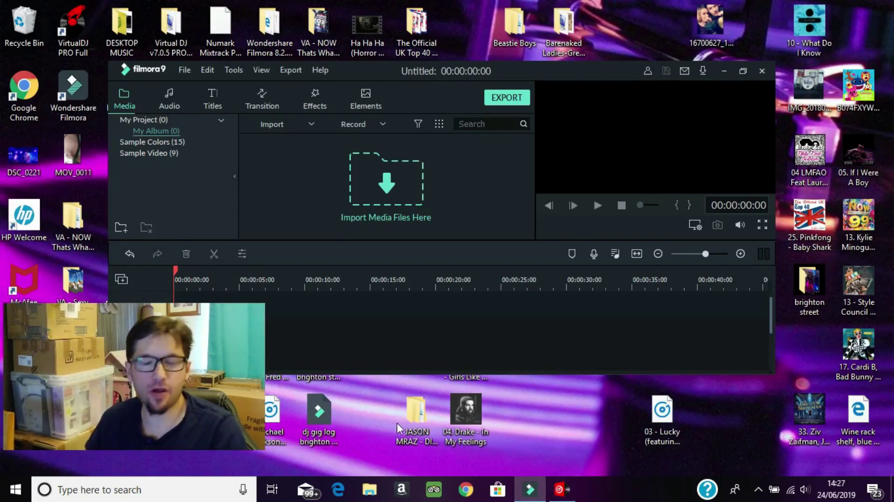
{"action": "mouse_move", "coordinate": [560, 489]}
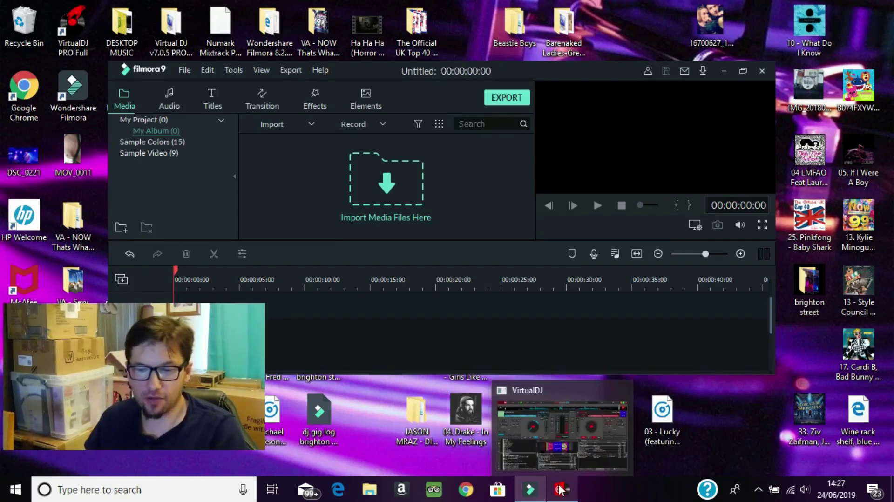
{"action": "left_click", "coordinate": [560, 489]}
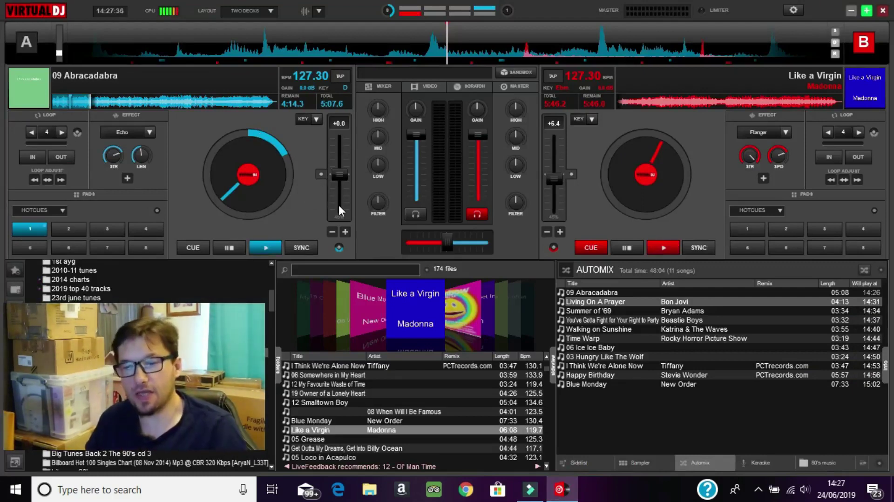
- Switch to the desktop's DESKTOP MUSIC folder and load the file 09 Nothing's Gonna Stop Us Now onto deck B in VirtualDJ
{"action": "left_click", "coordinate": [848, 11]}
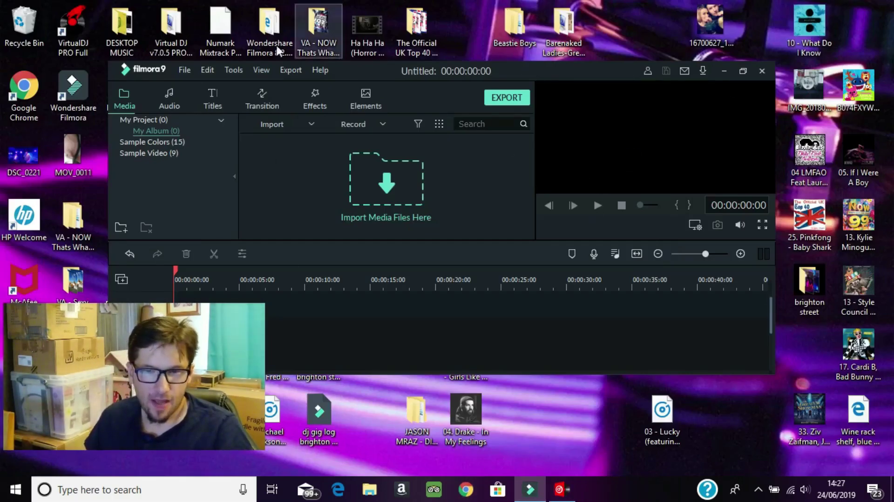
{"action": "double_click", "coordinate": [130, 28]}
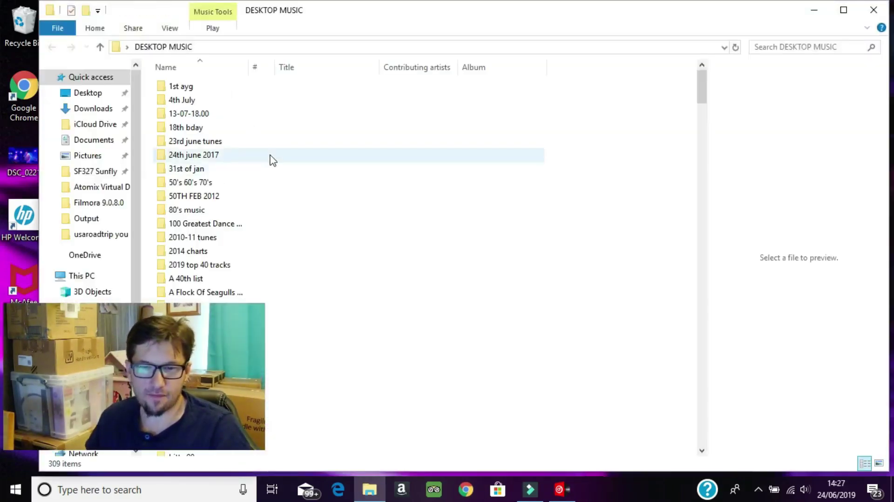
{"action": "scroll", "coordinate": [268, 163], "scroll_direction": "down", "scroll_amount": 20}
{"action": "scroll", "coordinate": [263, 165], "scroll_direction": "down", "scroll_amount": 20}
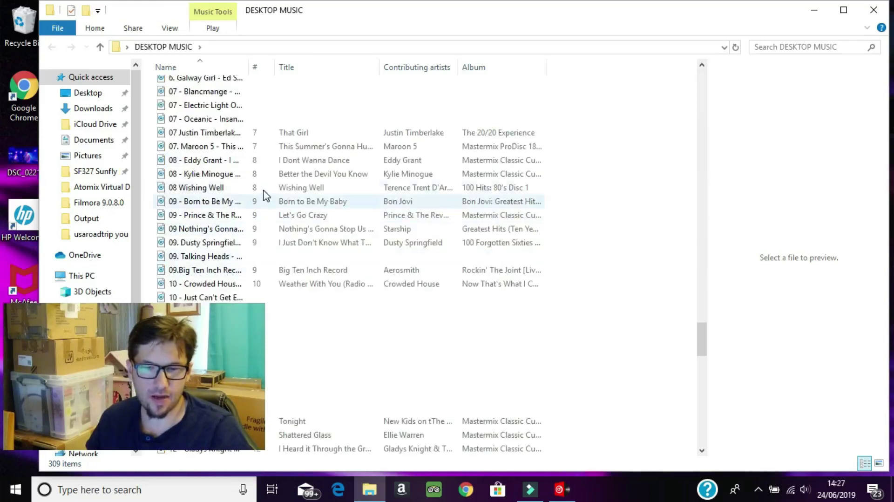
{"action": "left_click_drag", "start_coordinate": [223, 233], "coordinate": [641, 196]}
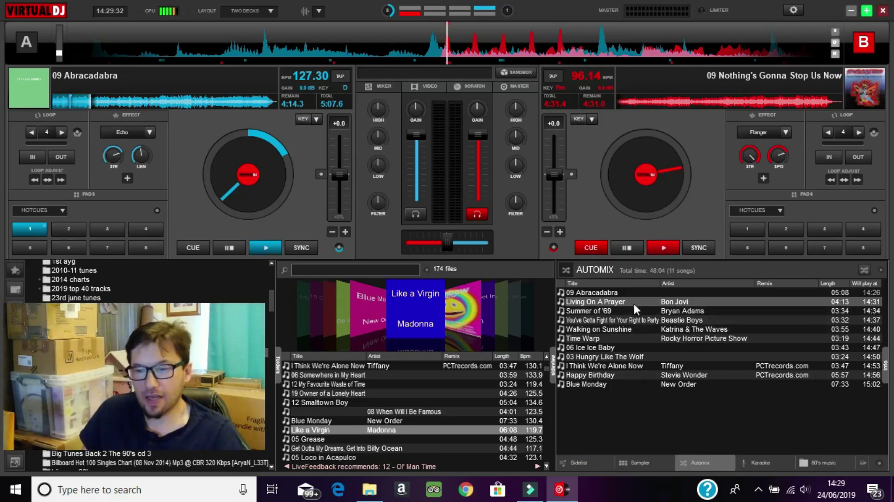
- Select 09 Abracadabra in the Automix list, review the Automix type and length options, and start the Automix
{"action": "left_click_drag", "start_coordinate": [619, 294], "coordinate": [228, 176]}
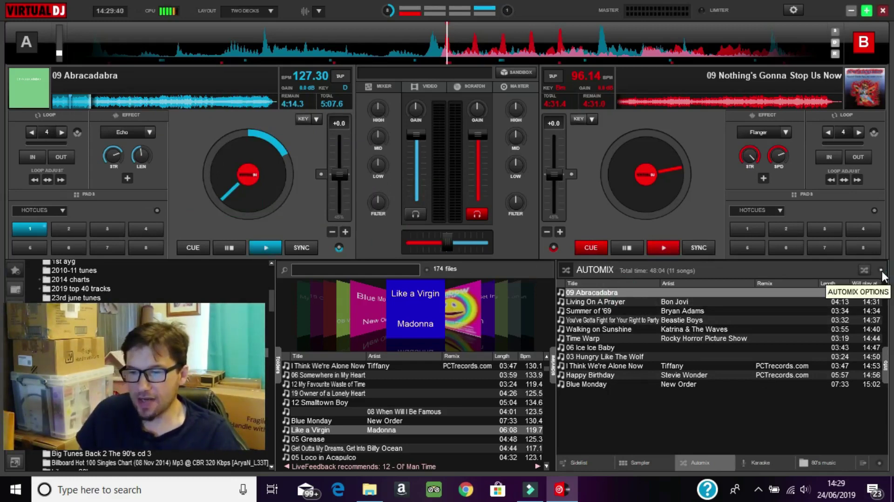
{"action": "left_click", "coordinate": [863, 272]}
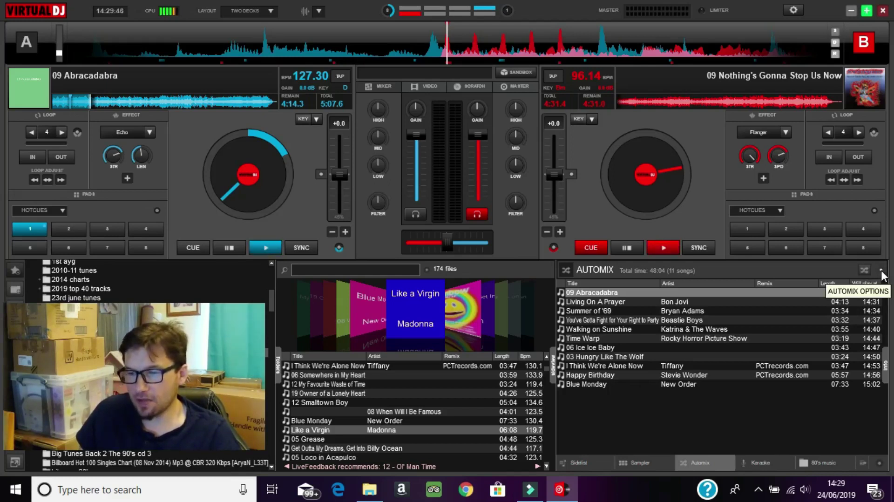
{"action": "left_click", "coordinate": [882, 277]}
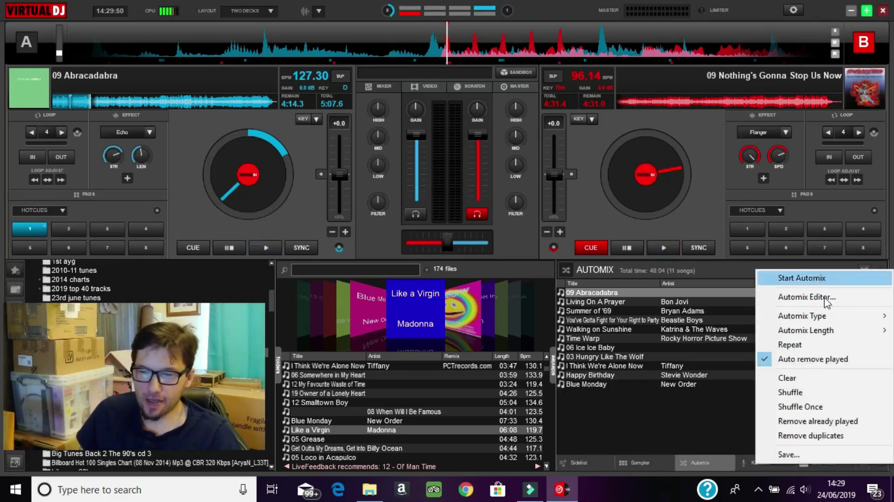
{"action": "mouse_move", "coordinate": [813, 317]}
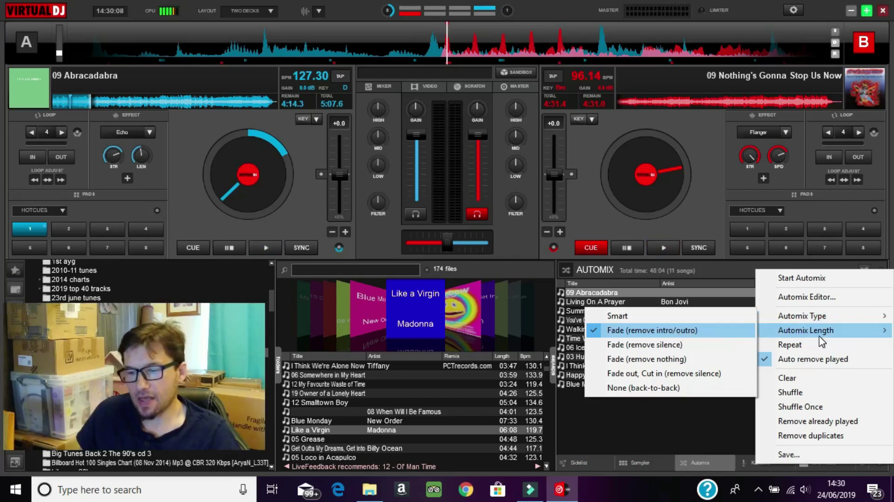
{"action": "mouse_move", "coordinate": [820, 333]}
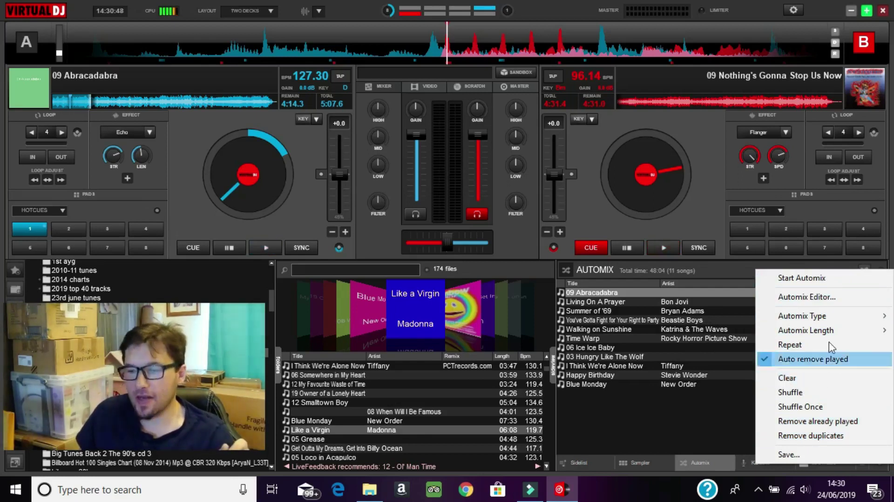
{"action": "left_click", "coordinate": [805, 282]}
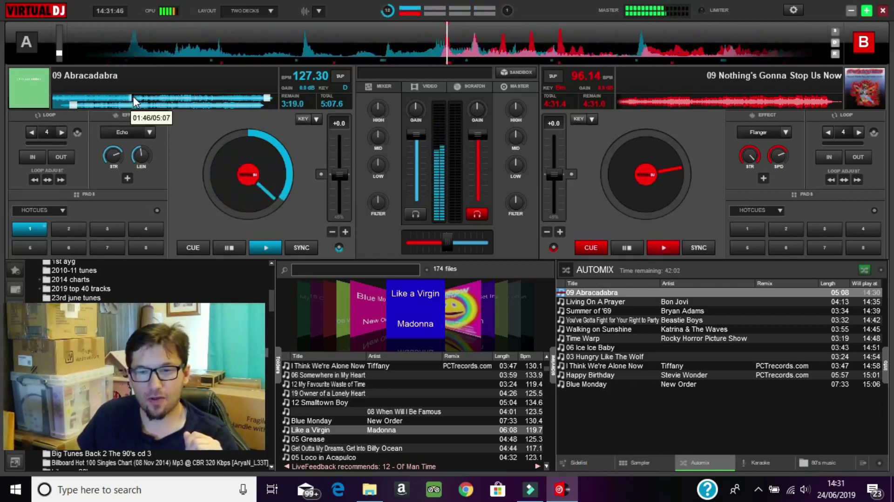
- Jump to several positions along the waveform of 09 Abracadabra on deck A, ending in the early part of the song
{"action": "left_click", "coordinate": [79, 95]}
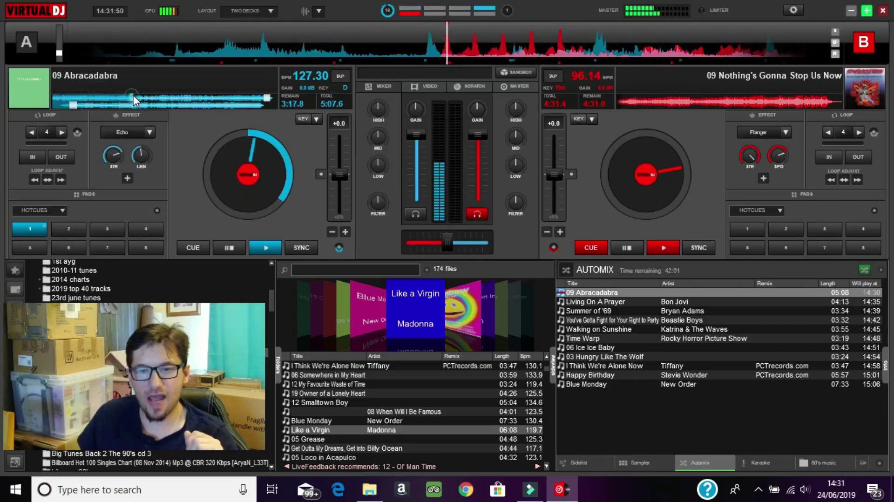
{"action": "left_click", "coordinate": [175, 96]}
{"action": "left_click", "coordinate": [247, 95]}
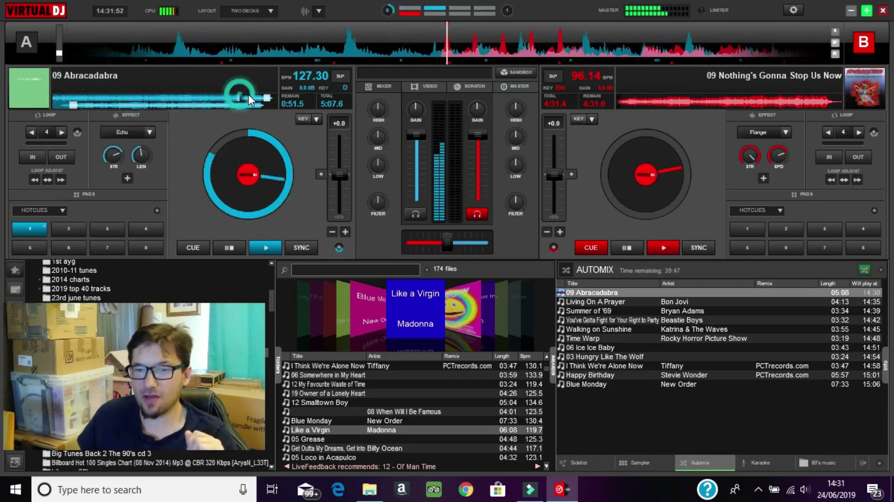
{"action": "left_click", "coordinate": [147, 95]}
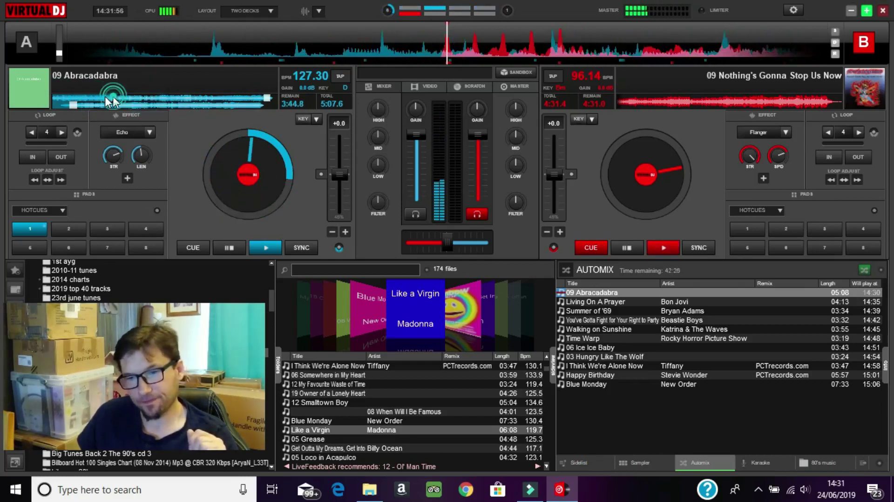
{"action": "left_click", "coordinate": [88, 96]}
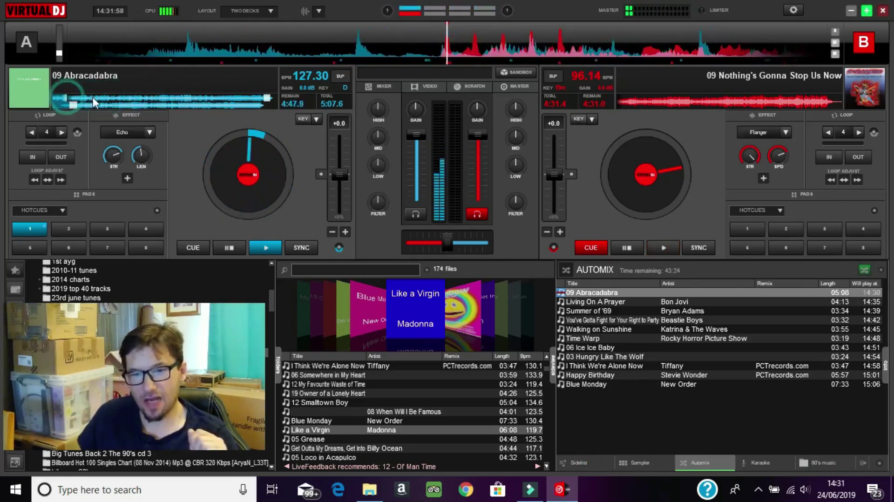
- Skip back and forth through 09 Abracadabra on deck A, between its opening, middle and later sections
{"action": "left_click", "coordinate": [99, 97]}
{"action": "left_click", "coordinate": [150, 99]}
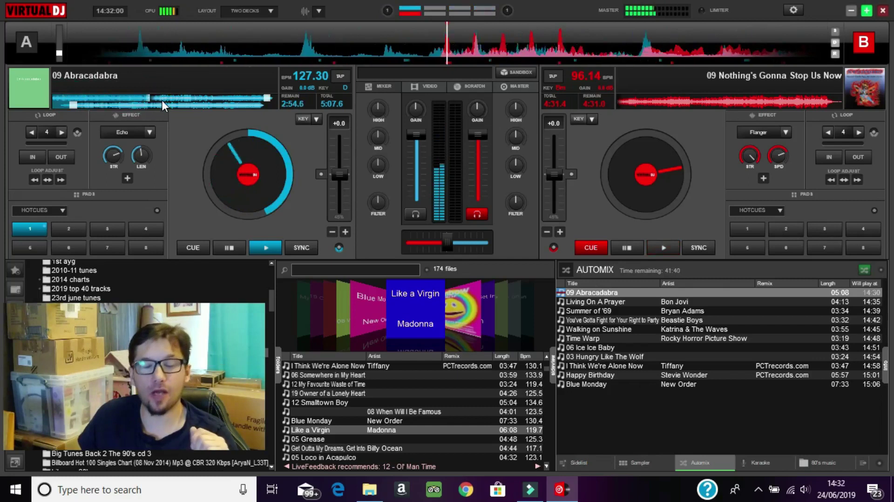
{"action": "left_click", "coordinate": [216, 97]}
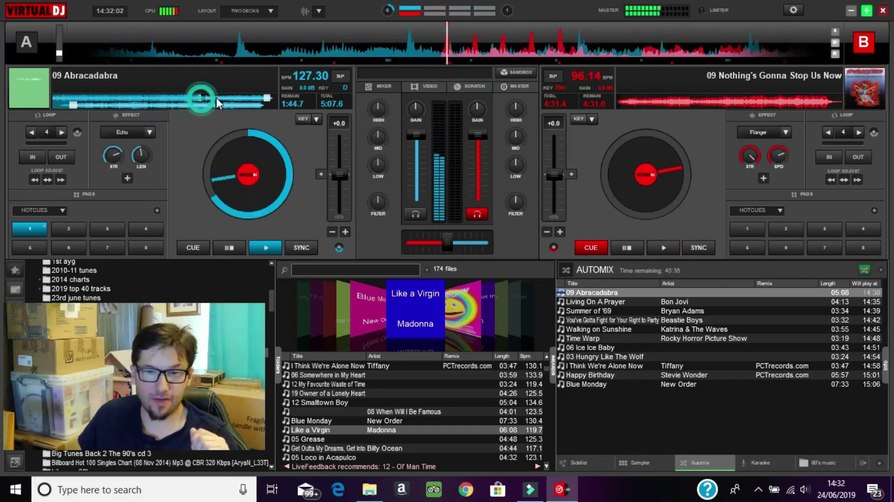
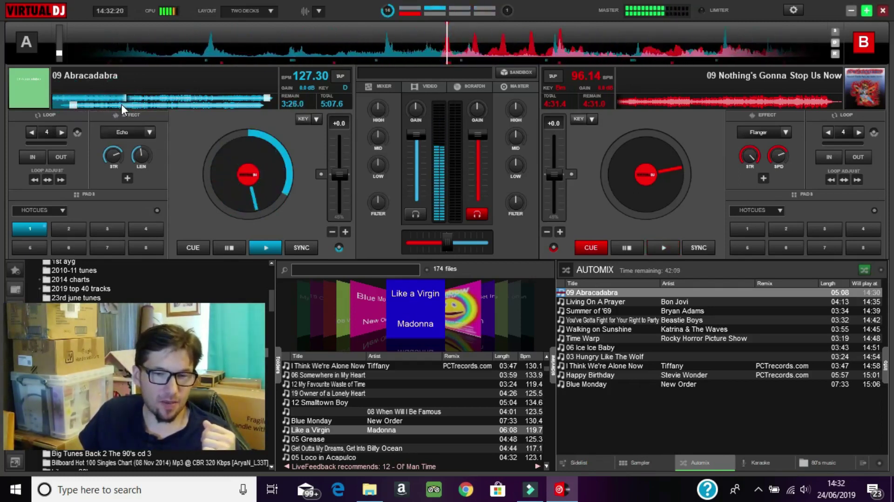
{"action": "left_click", "coordinate": [149, 97]}
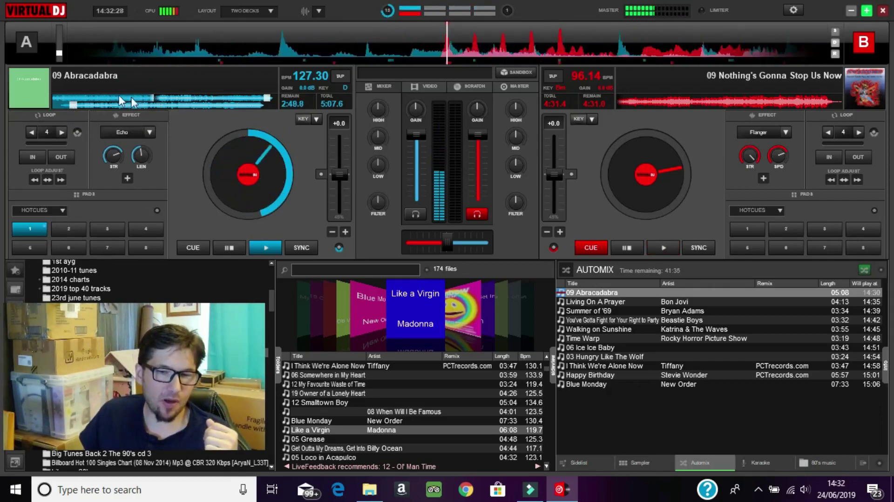
{"action": "left_click", "coordinate": [103, 97]}
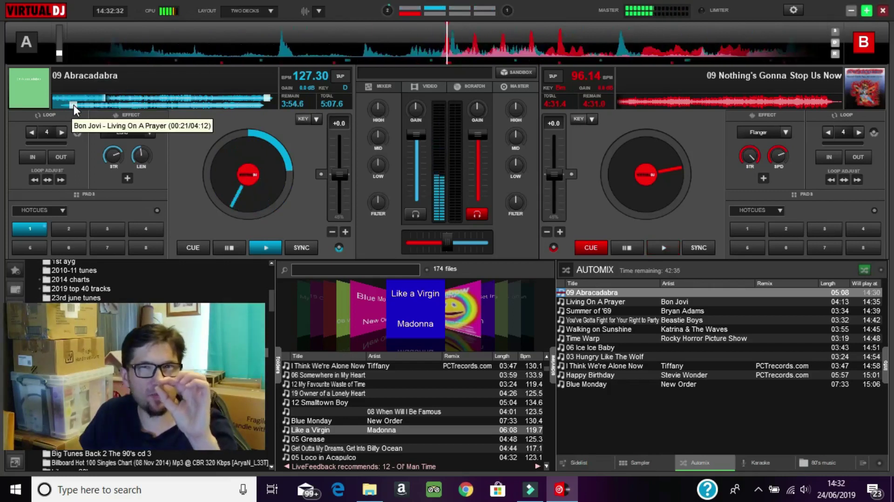
{"action": "left_click", "coordinate": [132, 107]}
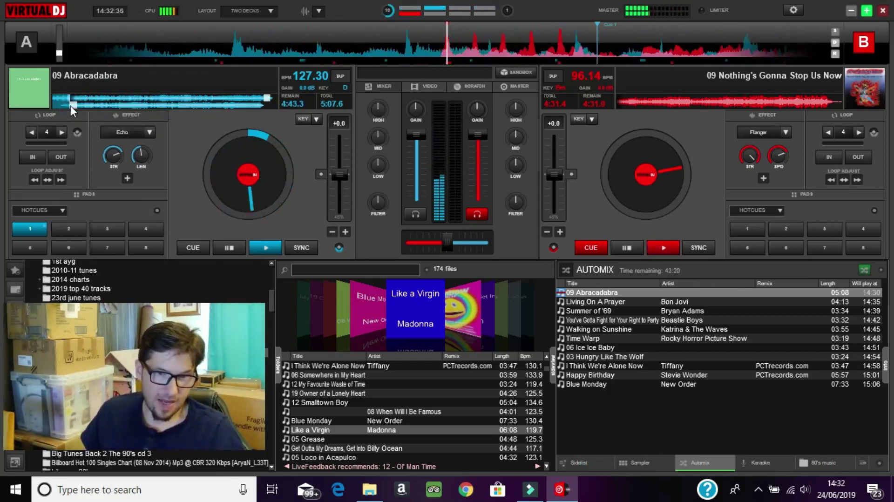
{"action": "left_click", "coordinate": [139, 100]}
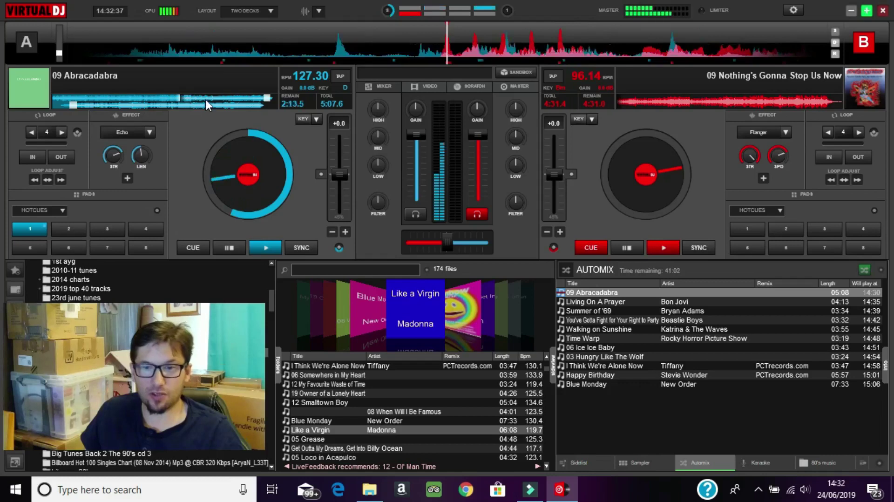
{"action": "left_click", "coordinate": [80, 107]}
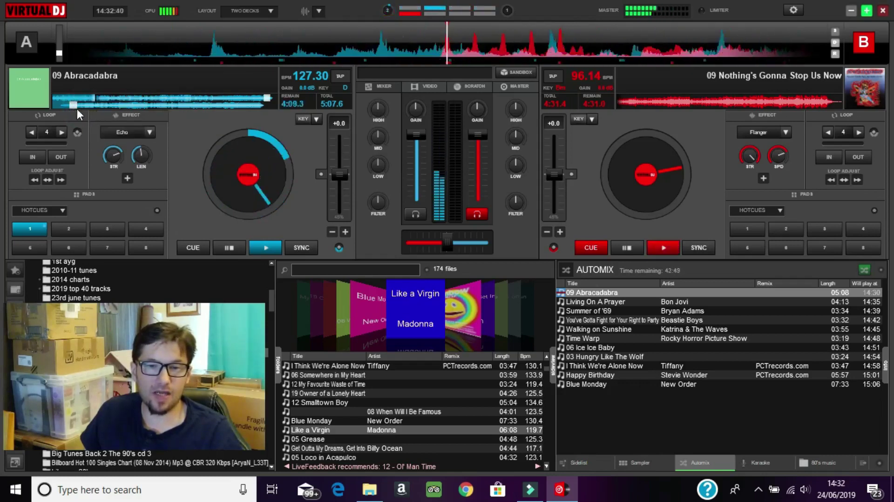
{"action": "left_click", "coordinate": [152, 101]}
{"action": "left_click", "coordinate": [108, 99]}
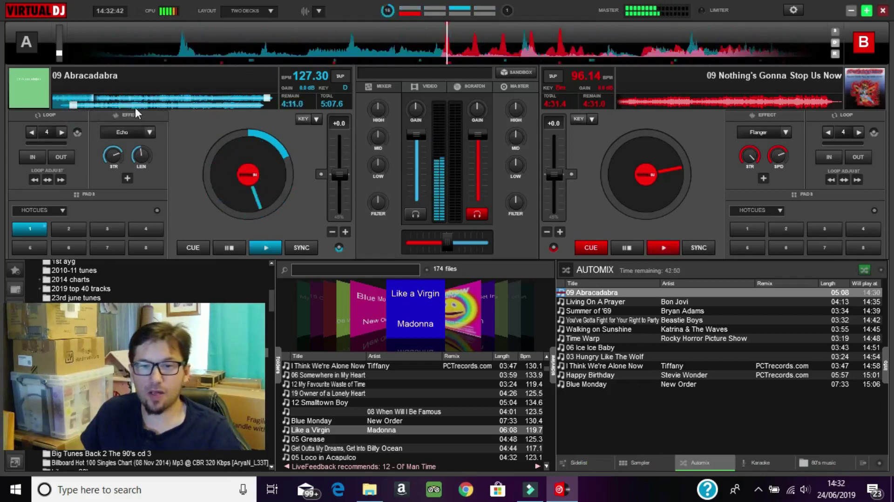
{"action": "left_click", "coordinate": [103, 95]}
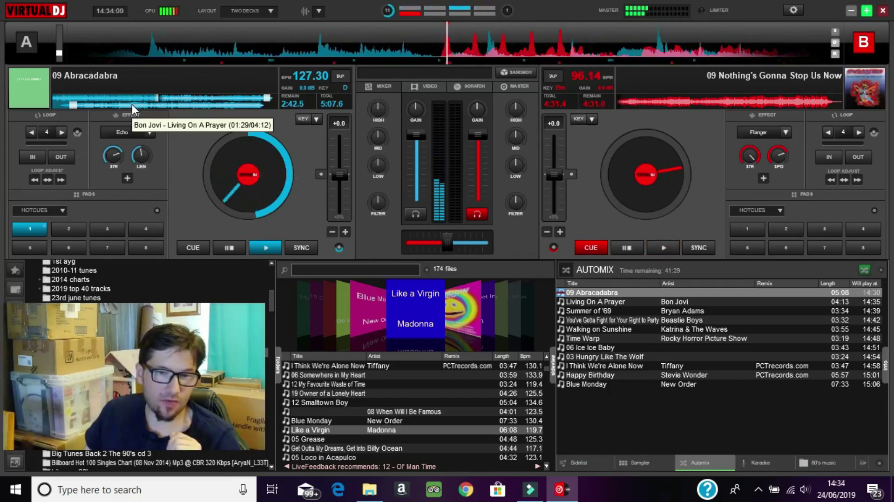
- Open the POI Editor for Living On A Prayer, stop the preview, and move its Mix 'Fade' Start Point to about 00:38.130
{"action": "left_click", "coordinate": [133, 105]}
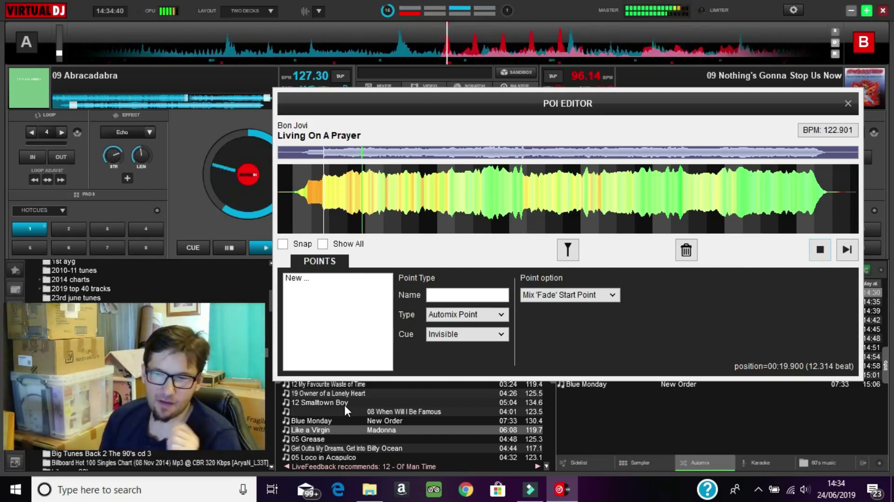
{"action": "left_click", "coordinate": [820, 249]}
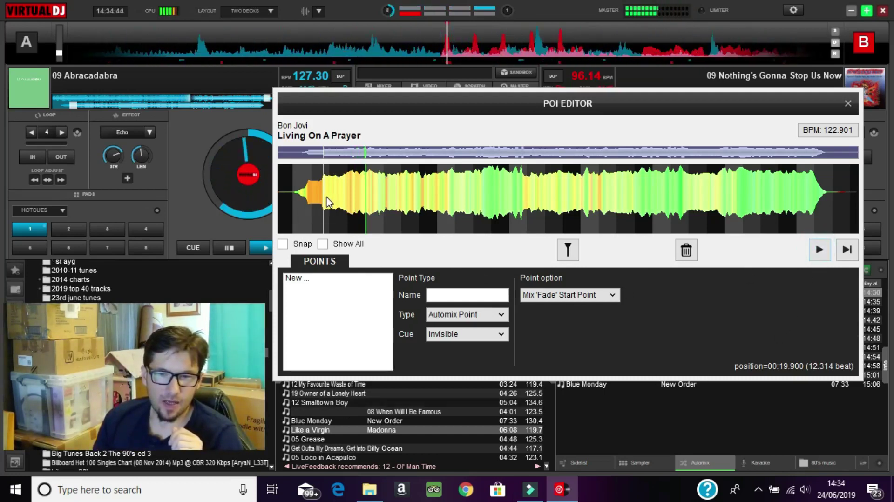
{"action": "left_click_drag", "start_coordinate": [323, 196], "coordinate": [368, 202]}
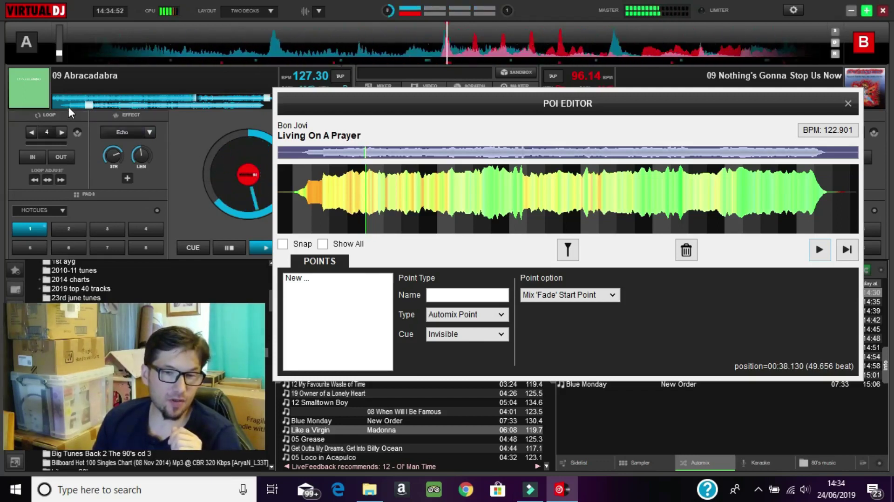
{"action": "left_click_drag", "start_coordinate": [495, 106], "coordinate": [472, 164]}
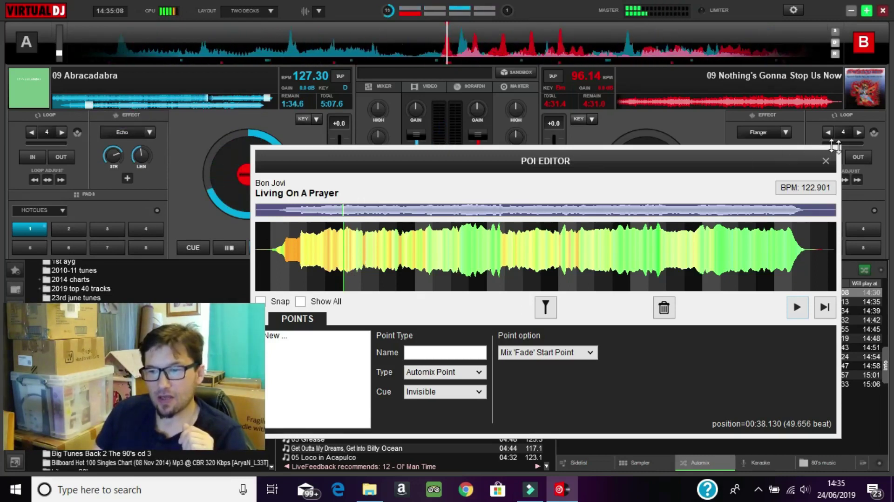
{"action": "left_click", "coordinate": [826, 162]}
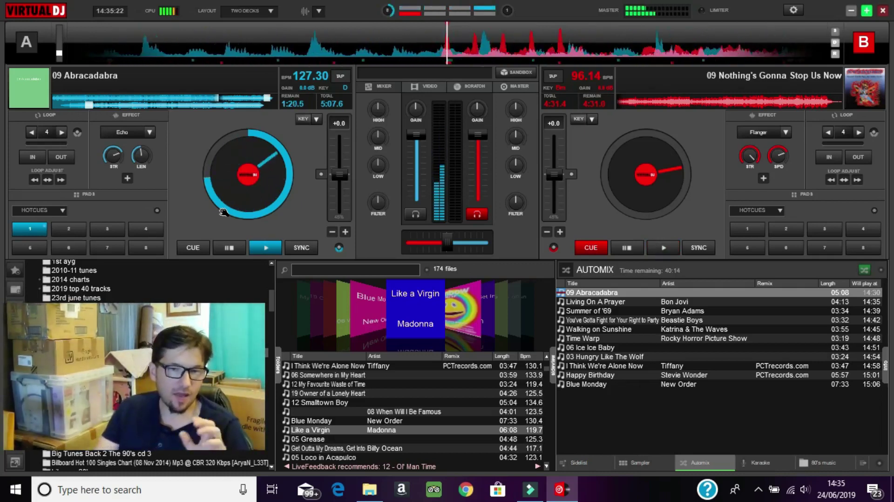
- Replay the early part of 09 Abracadabra on deck A and skip near its end so Automix mixes into Living On A Prayer
{"action": "mouse_move", "coordinate": [84, 106]}
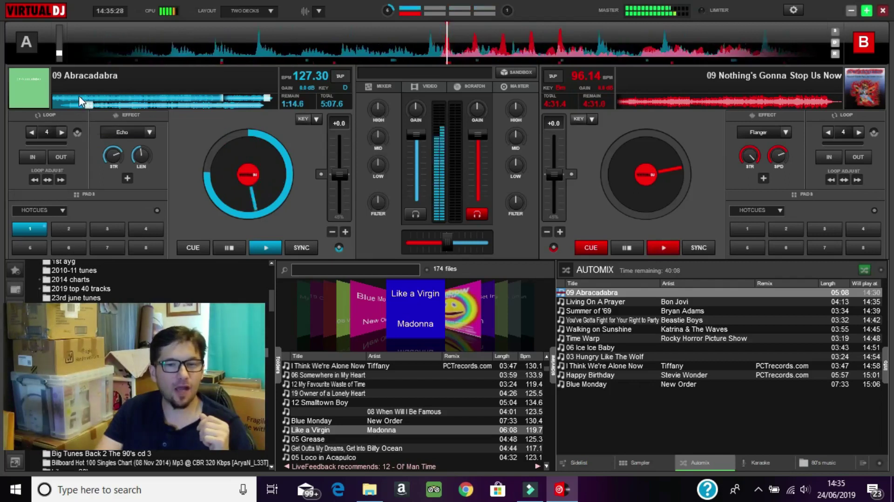
{"action": "left_click", "coordinate": [81, 98]}
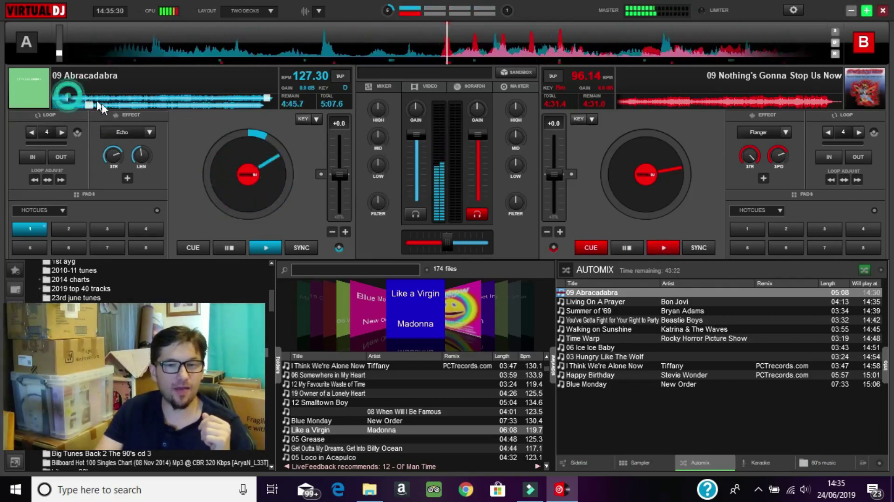
{"action": "left_click", "coordinate": [81, 96]}
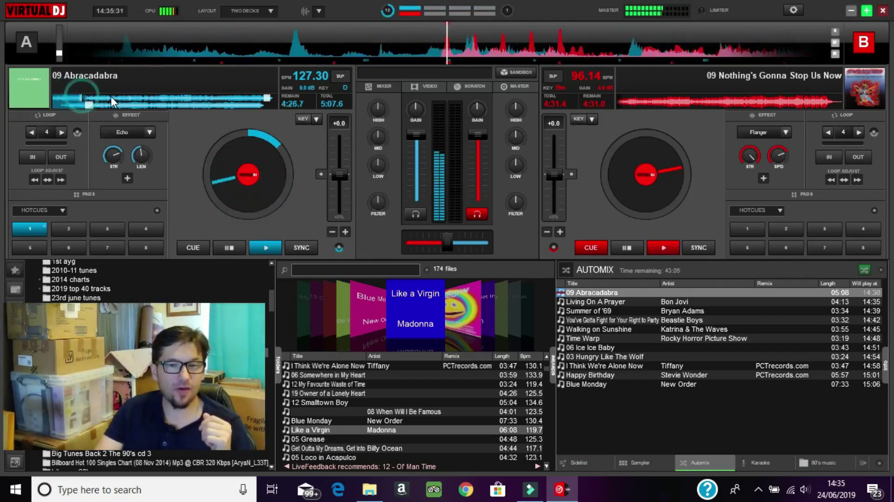
{"action": "left_click", "coordinate": [247, 99]}
{"action": "left_click", "coordinate": [254, 99]}
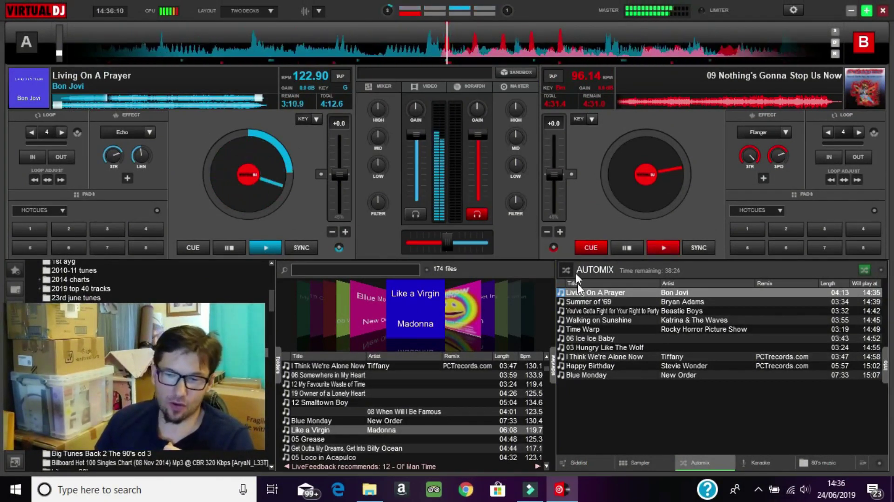
- In the POI Editor for Summer of '69, move the BeatGrid Anchor to about 00:23.614 and the Mix 'Fade' Start Point to about 00:24.945
{"action": "right_click", "coordinate": [586, 302]}
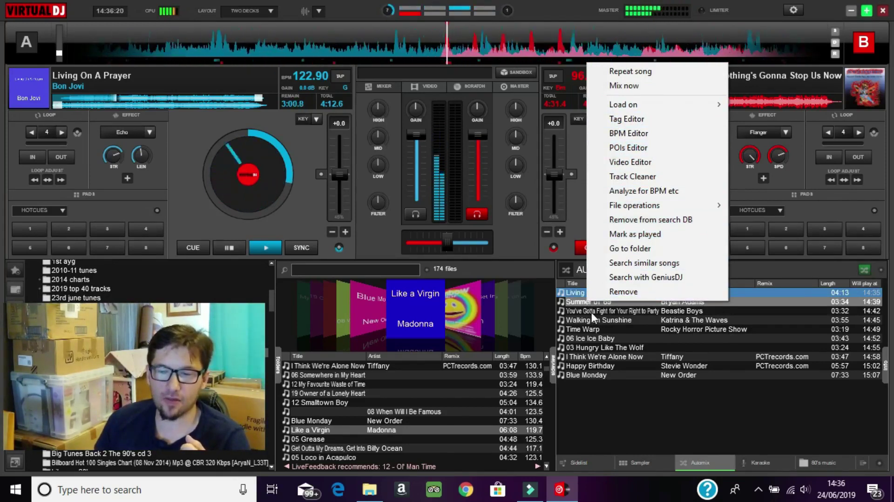
{"action": "left_click", "coordinate": [625, 147]}
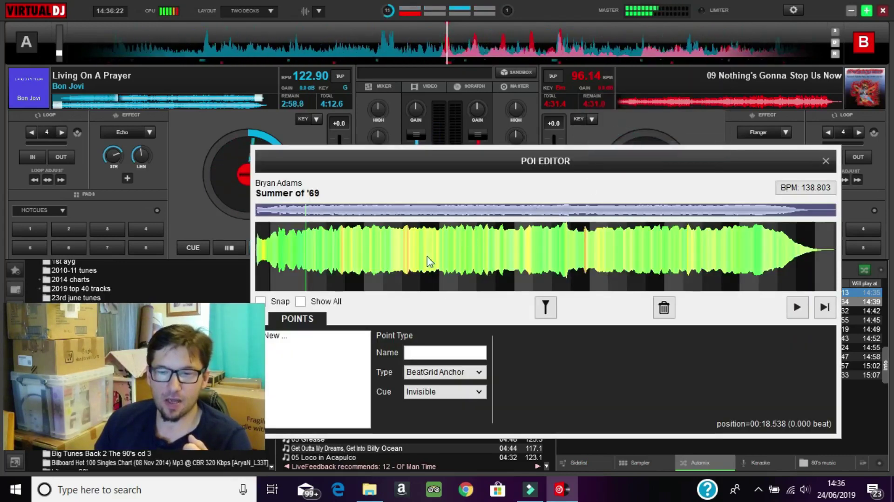
{"action": "mouse_move", "coordinate": [352, 262]}
{"action": "left_mouse_down"}
{"action": "mouse_move", "coordinate": [253, 269]}
{"action": "mouse_move", "coordinate": [293, 269]}
{"action": "left_mouse_up"}
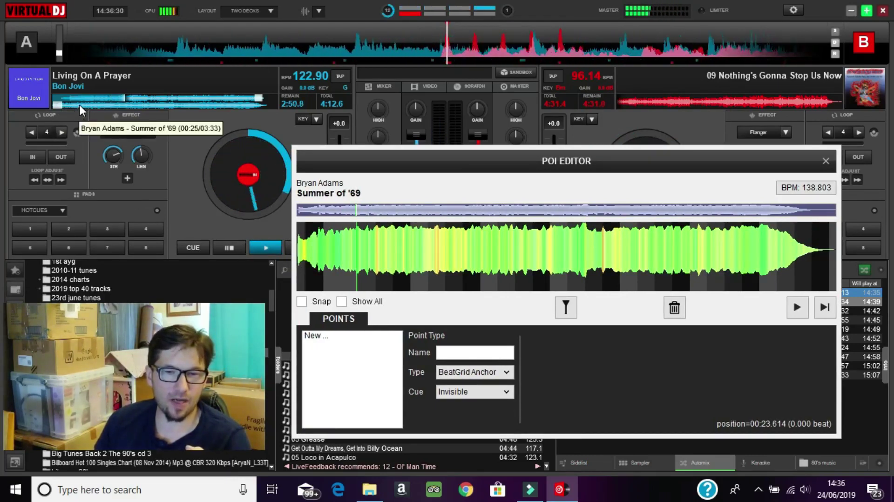
{"action": "left_click", "coordinate": [338, 286]}
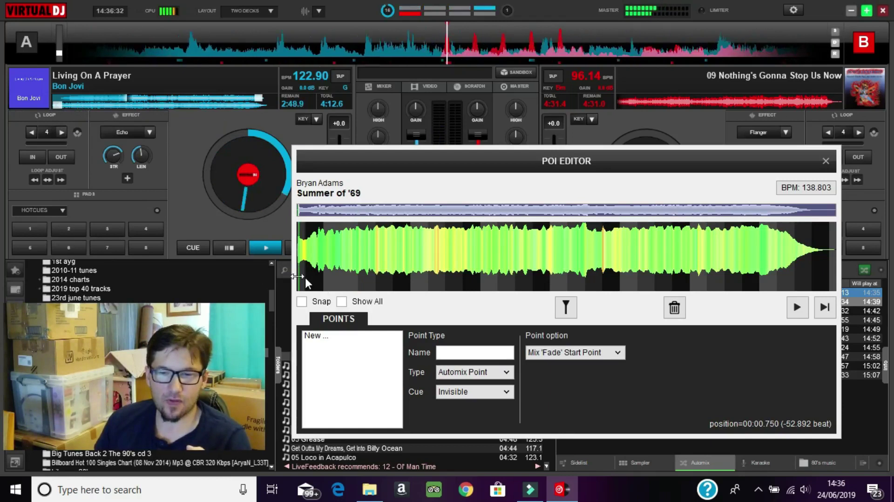
{"action": "left_click_drag", "start_coordinate": [295, 277], "coordinate": [390, 278]}
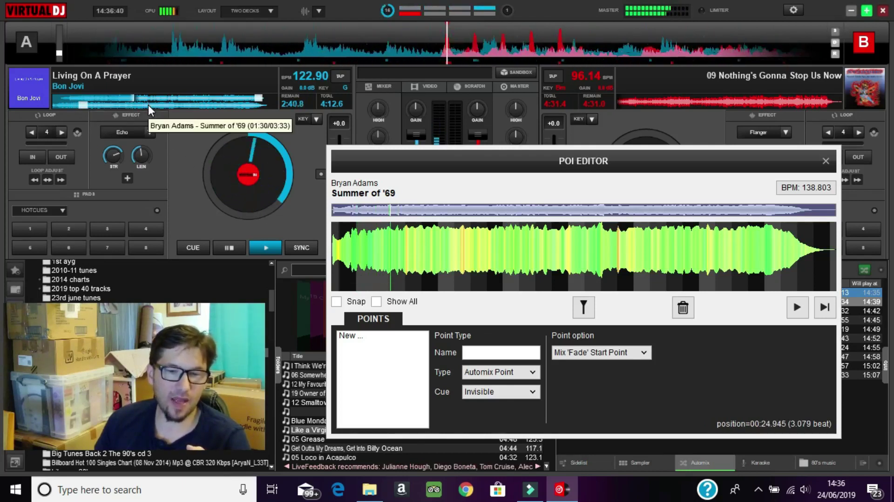
{"action": "left_click", "coordinate": [826, 161]}
- Reopen the POI Editor for Summer of '69 and move its Mix 'Full' Start Point to about 00:37.971
{"action": "right_click", "coordinate": [621, 299]}
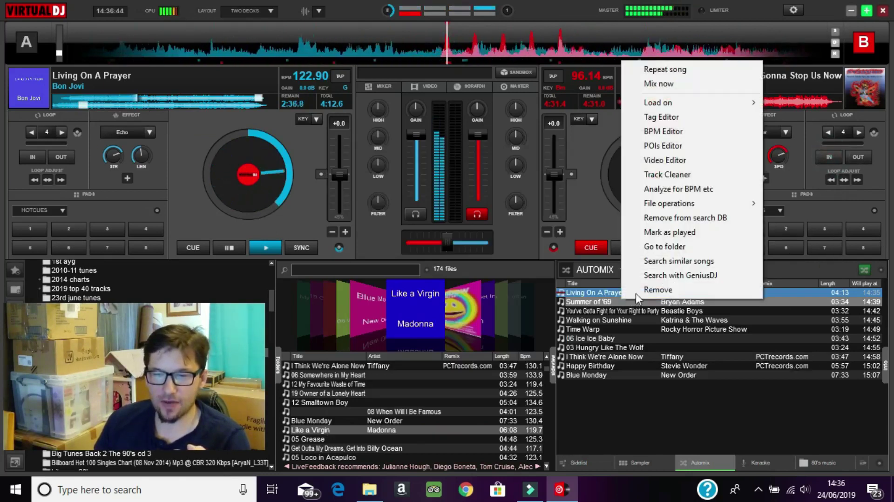
{"action": "left_click", "coordinate": [671, 144]}
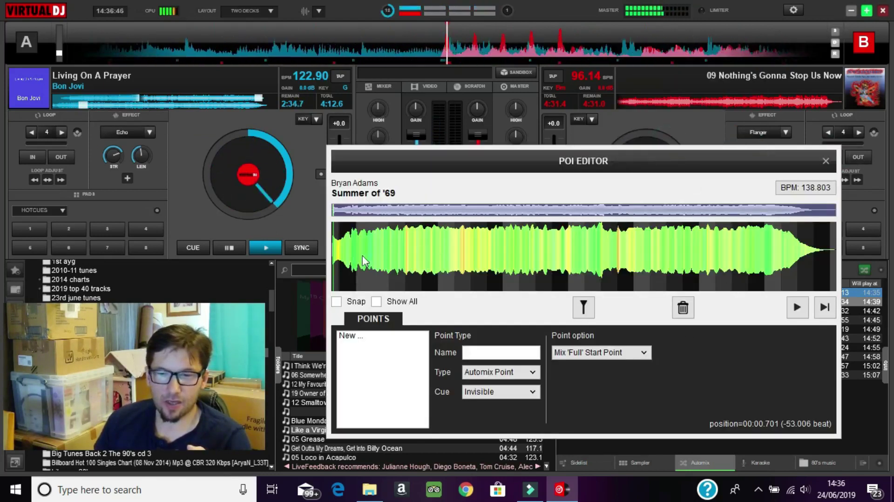
{"action": "left_click_drag", "start_coordinate": [333, 270], "coordinate": [0, 252]}
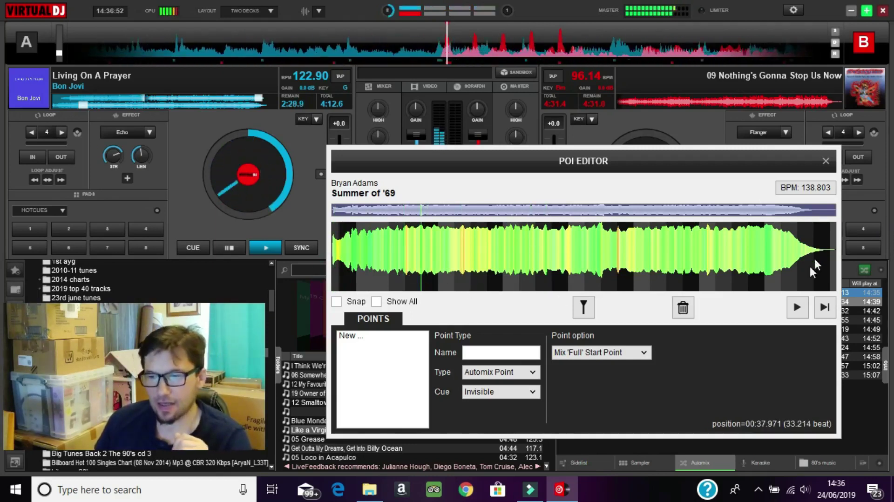
{"action": "left_click", "coordinate": [827, 159]}
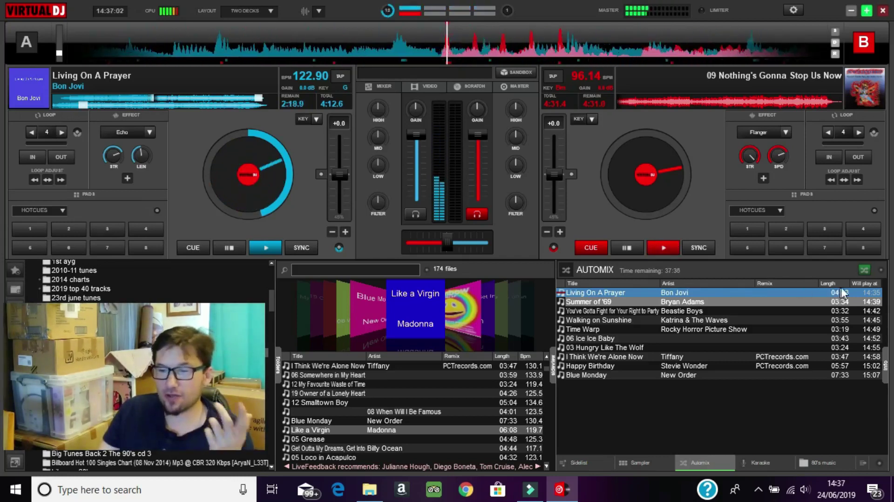
- Show the track information for Summer of '69 and shrink that area to a narrow strip
{"action": "left_click", "coordinate": [885, 320]}
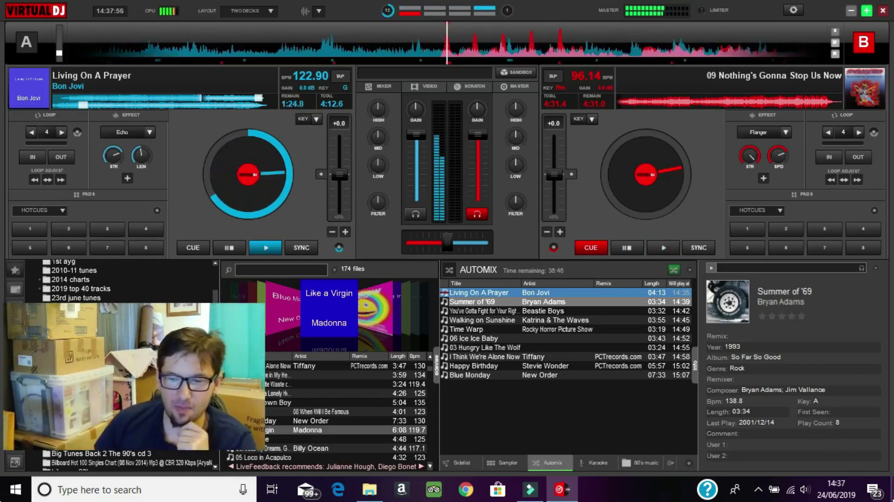
{"action": "left_click", "coordinate": [695, 411]}
{"action": "left_click_drag", "start_coordinate": [696, 412], "coordinate": [849, 423]}
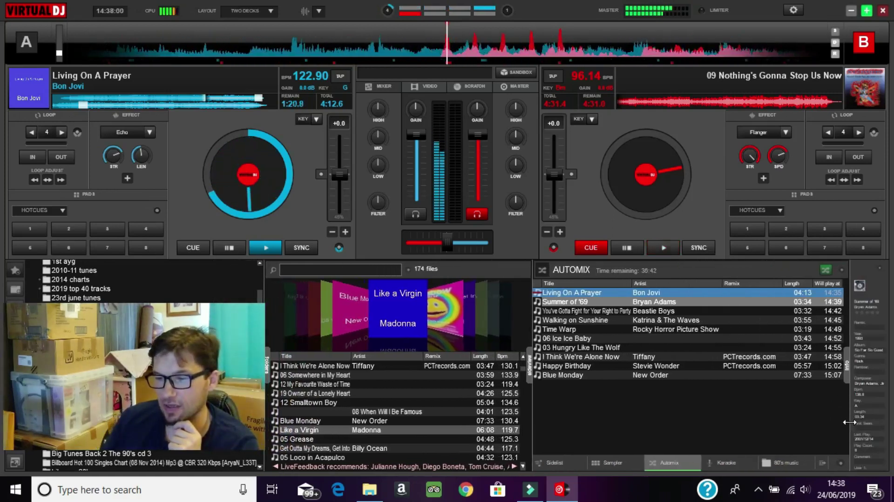